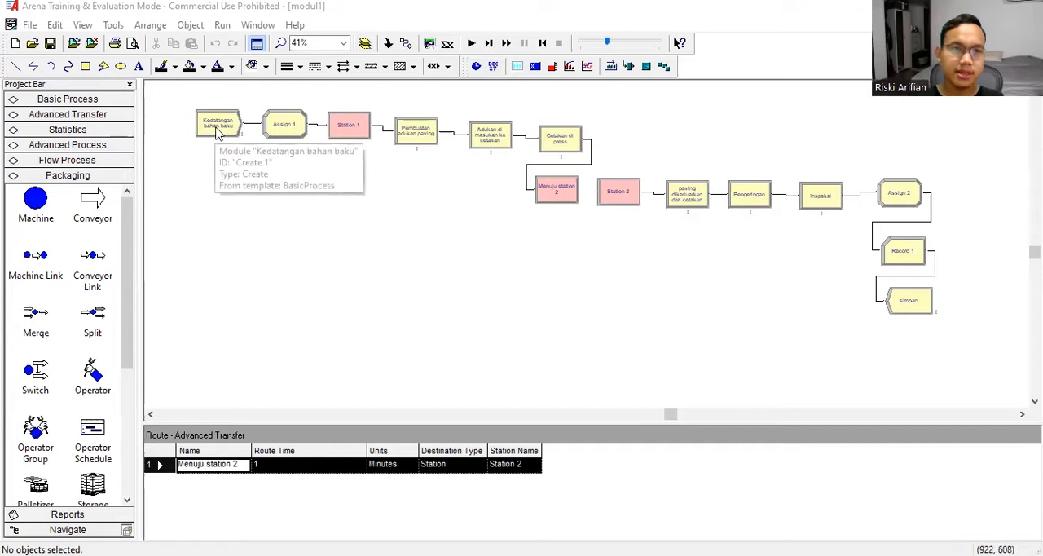
- Review the model flow by selecting the Kedatangan bahan baku, Assign 1, Station 1 and paving dikerluarkan dari cetakan modules in turn
click(217, 132)
click(283, 126)
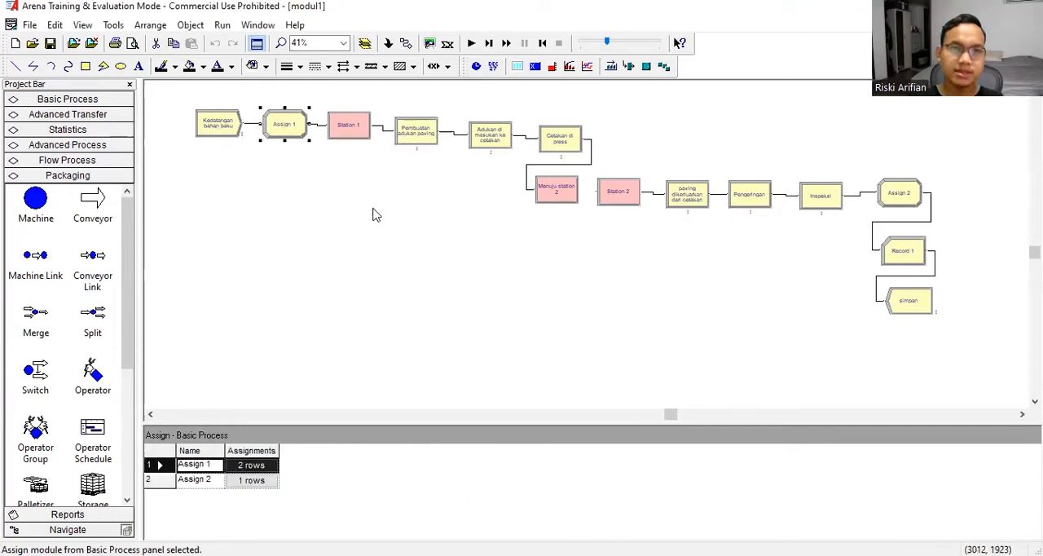
click(353, 139)
click(418, 223)
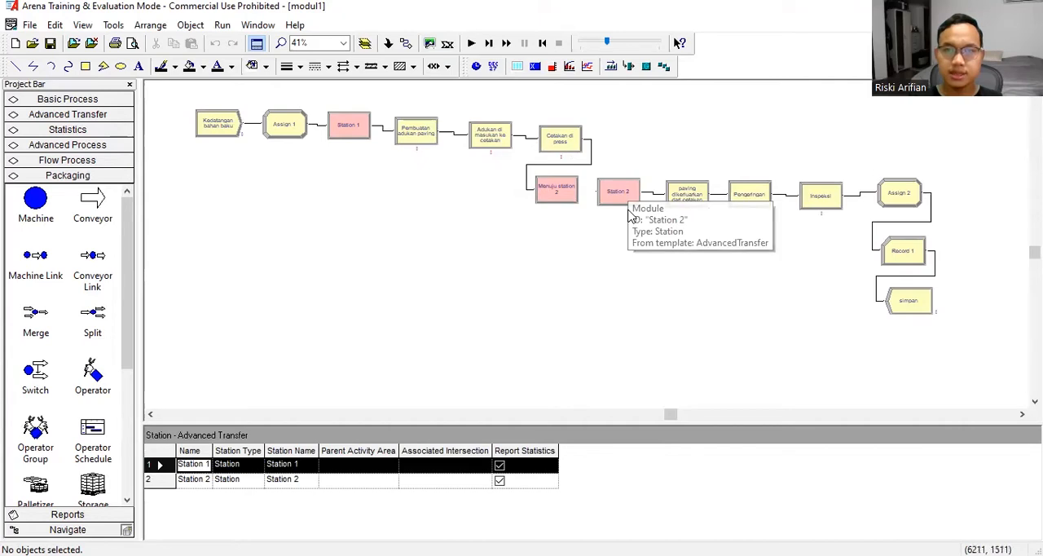
click(689, 202)
click(745, 286)
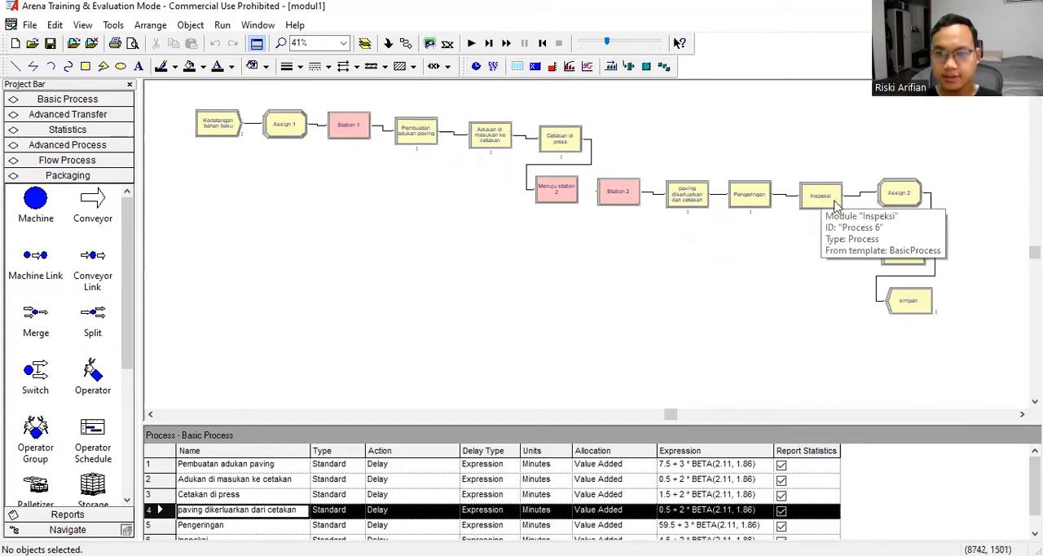
- Inspect the arrival settings of the Kedatangan bahan baku module and the assignments in Assign 1
double_click(218, 122)
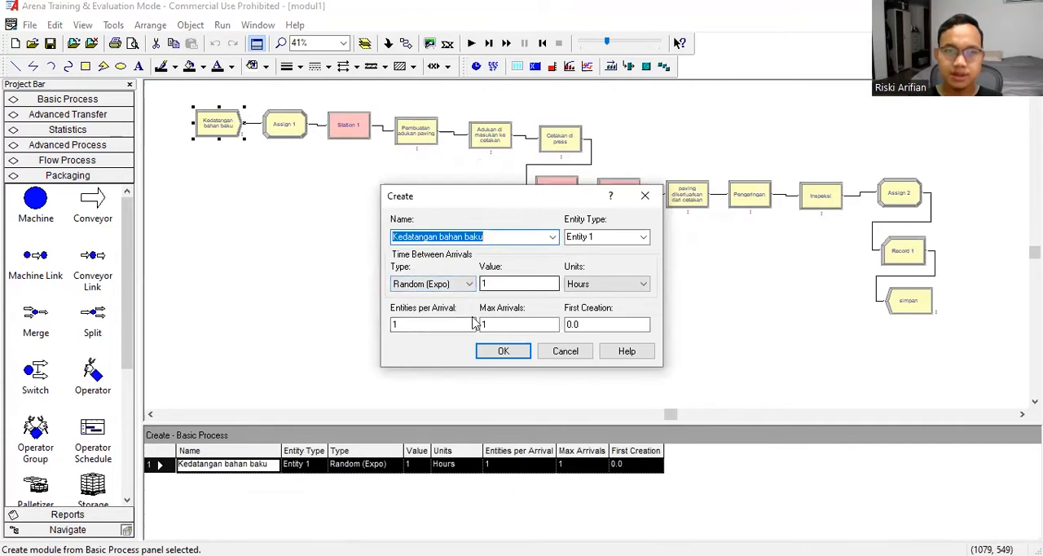
click(520, 357)
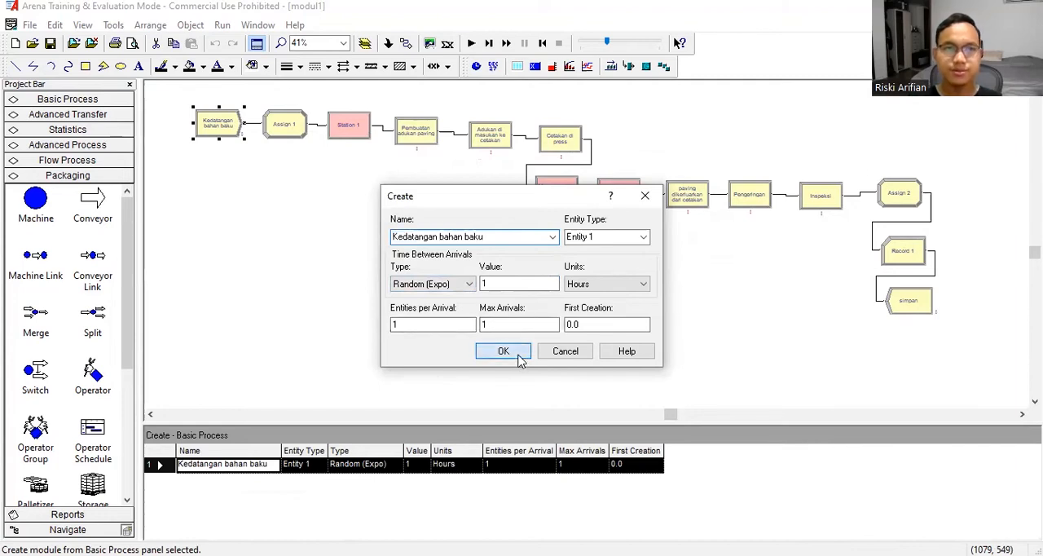
double_click(287, 130)
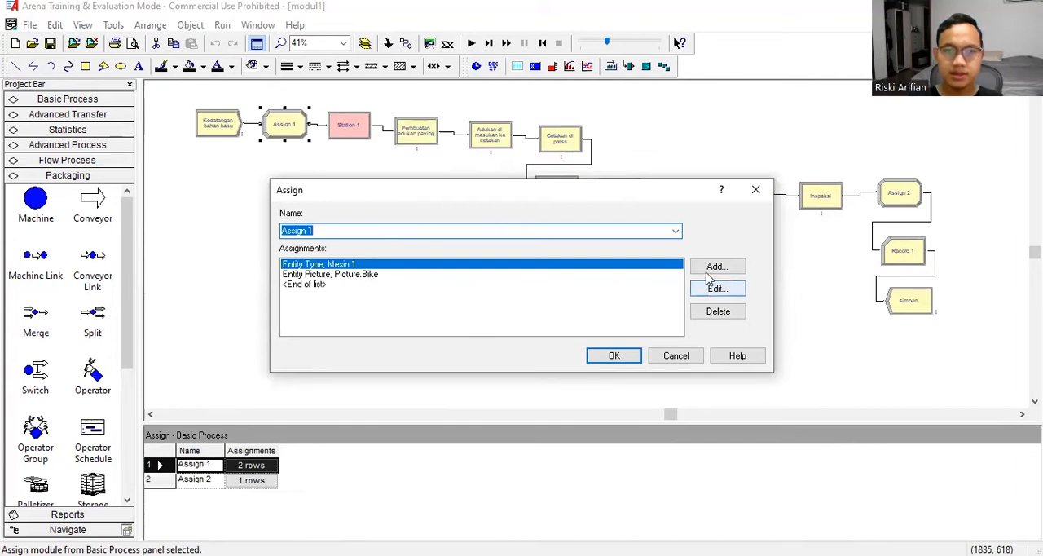
click(357, 275)
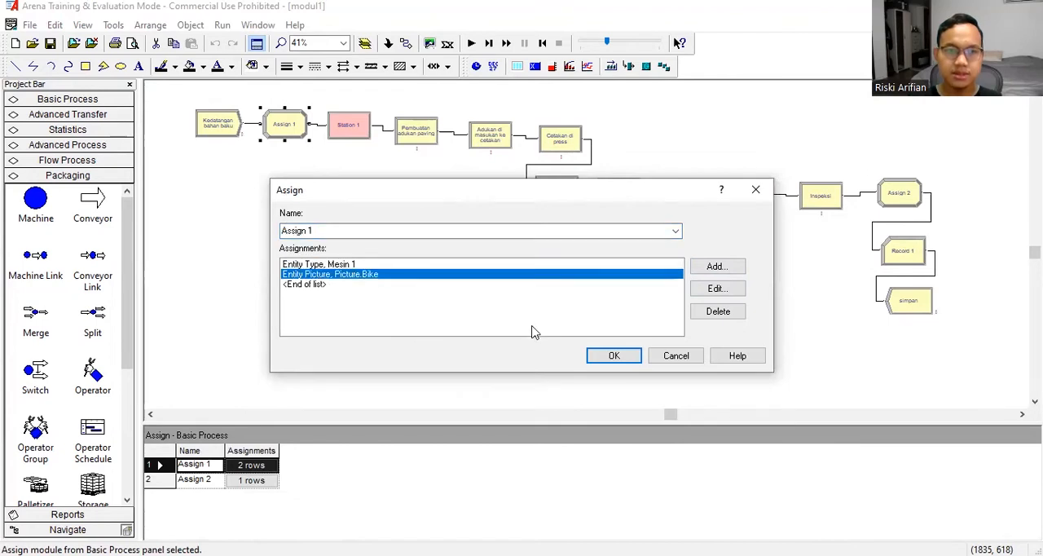
click(639, 360)
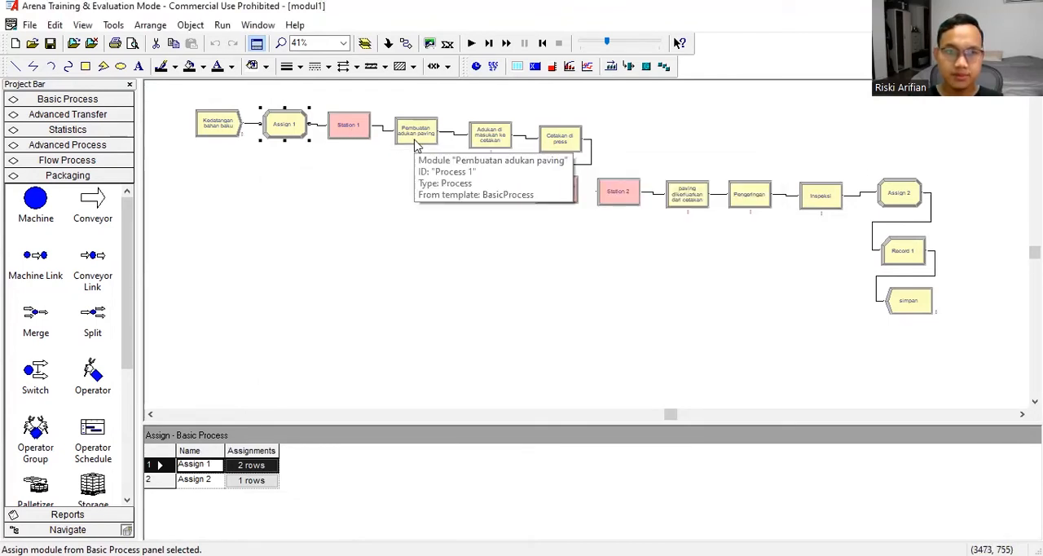
- Examine the delay type options and the delay expression of the Pembuatan adukan paving process
double_click(418, 142)
click(419, 347)
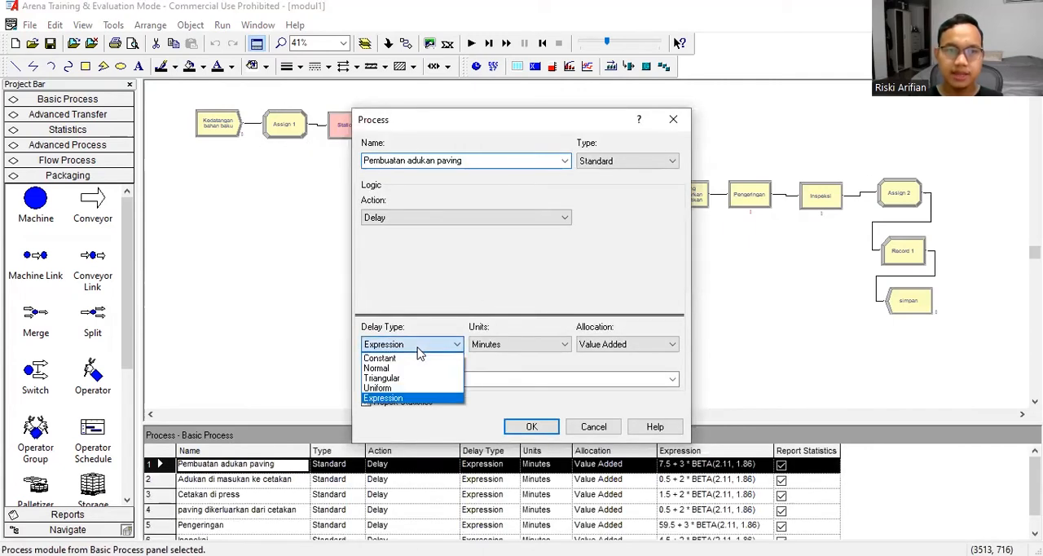
click(418, 347)
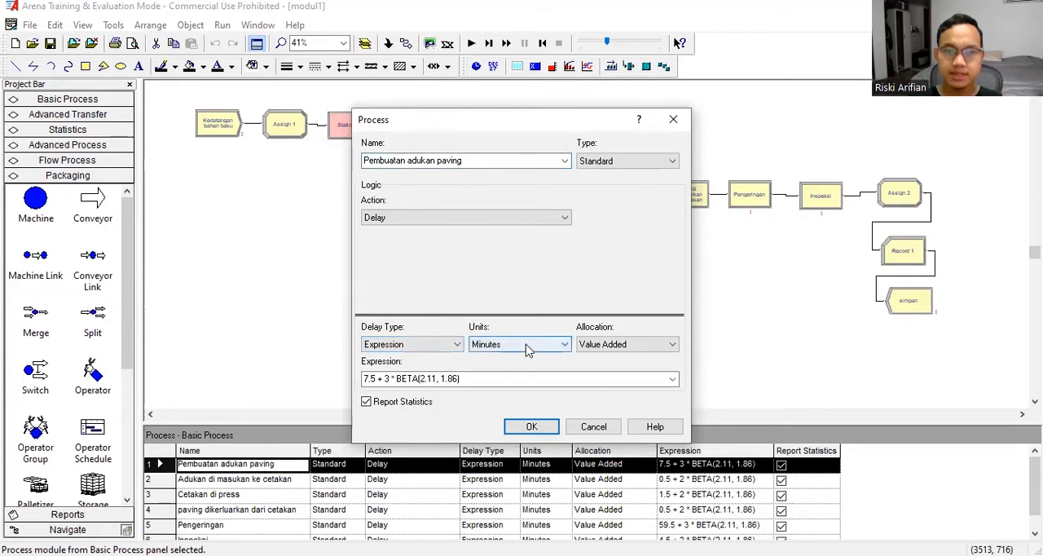
triple_click(477, 378)
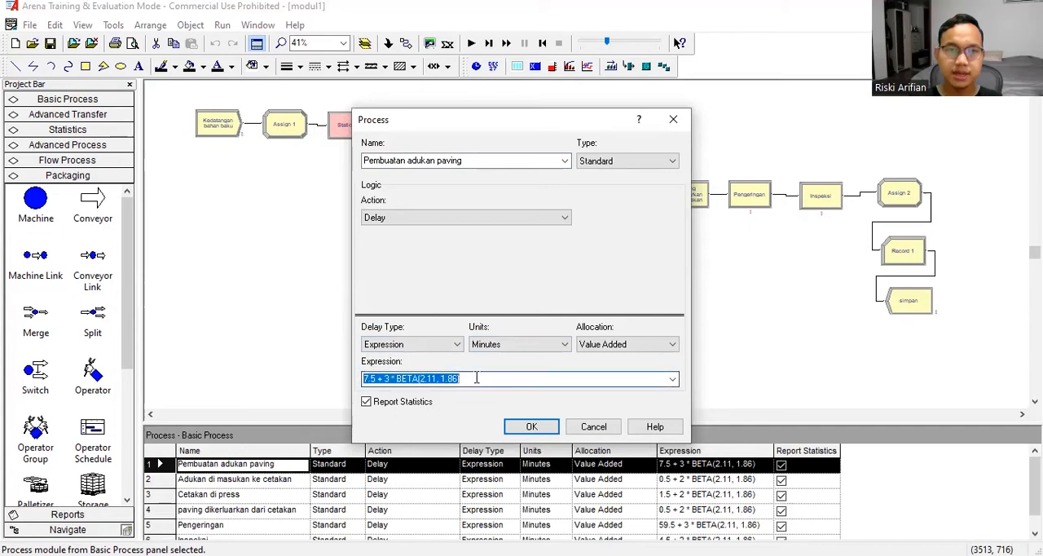
click(546, 377)
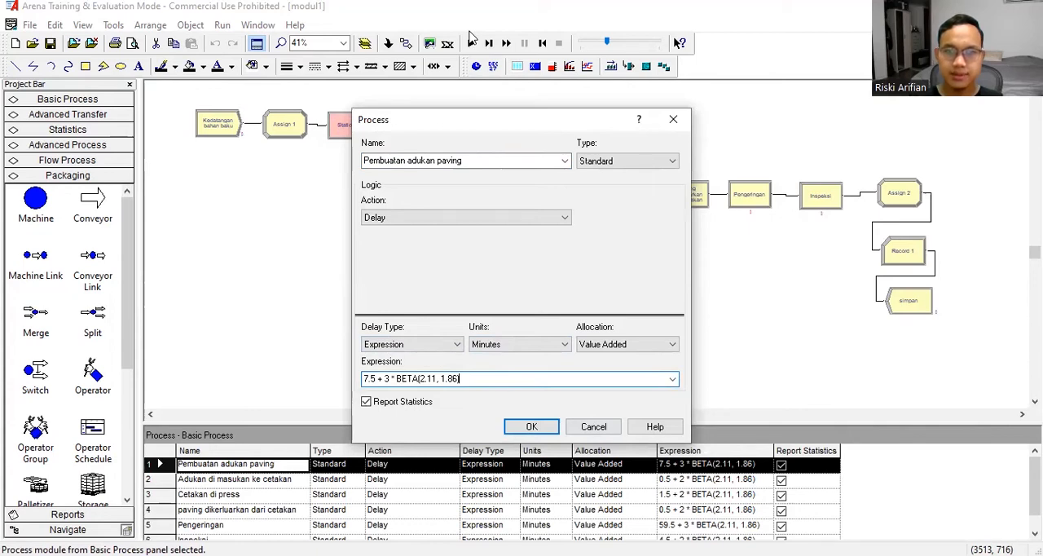
- Switch to Input Analyzer to check the fitted distribution expression, then return to Arena and close the process settings
key(alt+Tab)
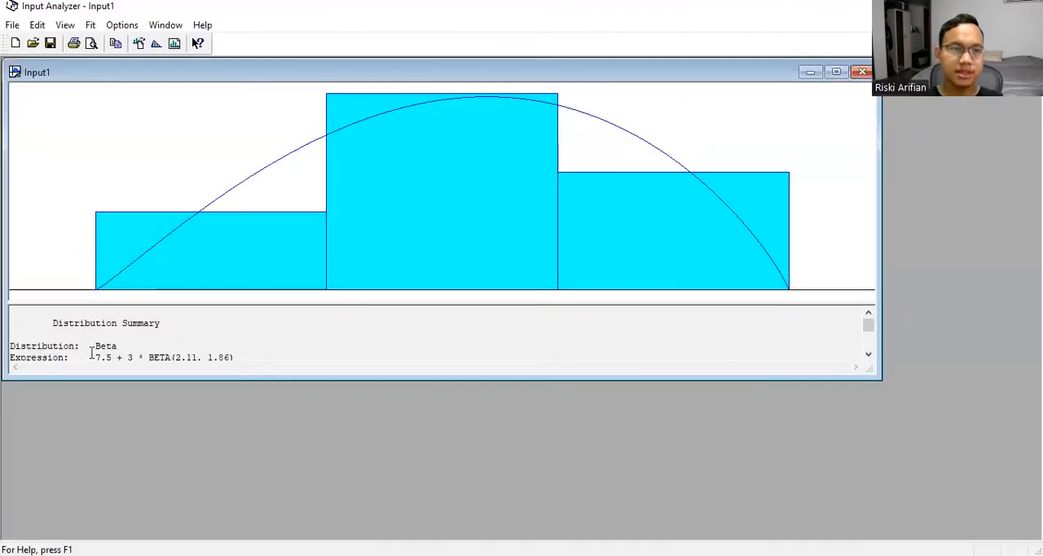
scroll(91, 352, down, 1)
scroll(128, 329, up, 1)
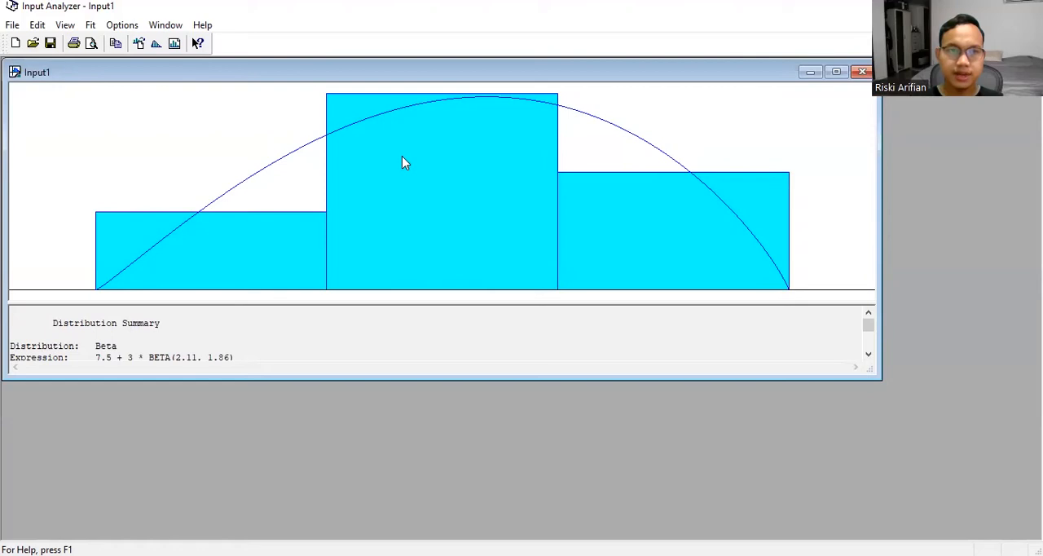
key(alt+Tab)
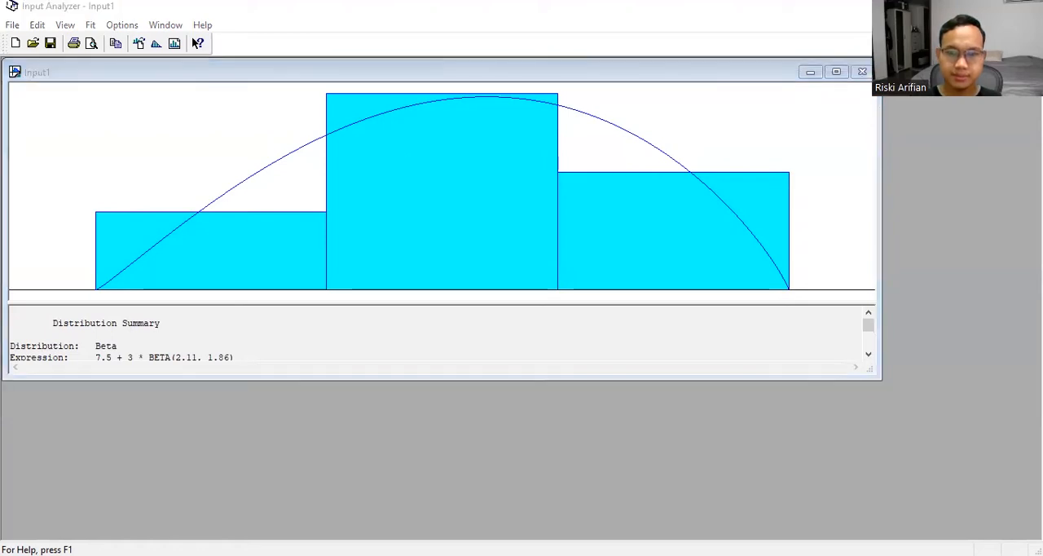
key(alt+Tab)
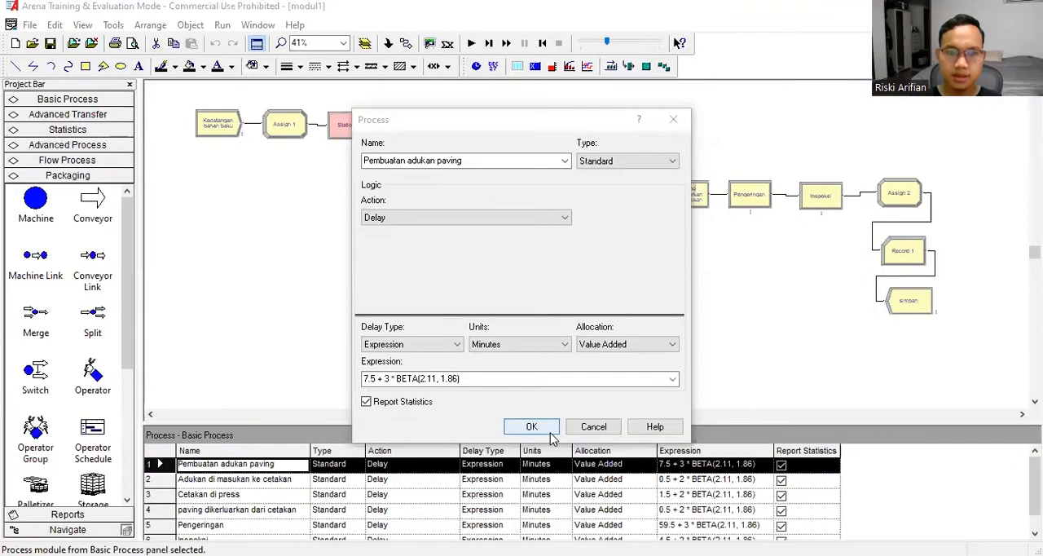
click(531, 426)
- Review the delay settings and expression of the Adukan di masukan ke cetakan process
click(495, 136)
double_click(496, 140)
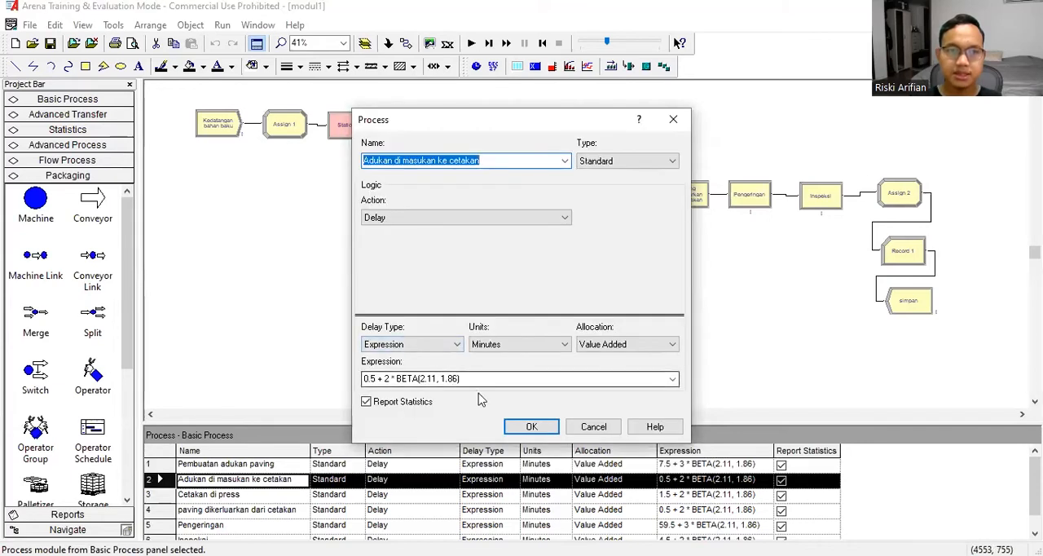
click(538, 426)
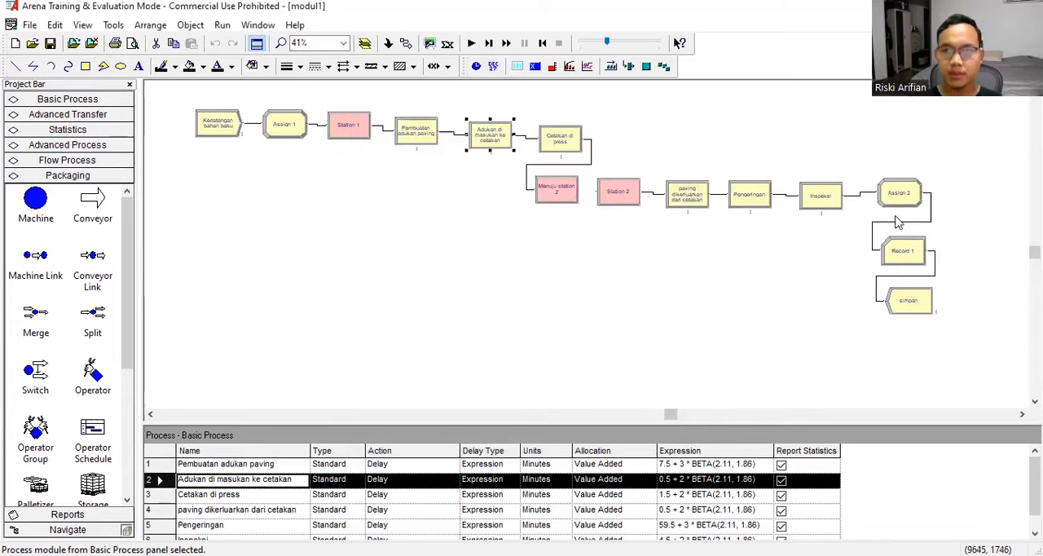
- Inspect the entity picture assignment in Assign 2 and the statistic definition in Record 1
double_click(900, 196)
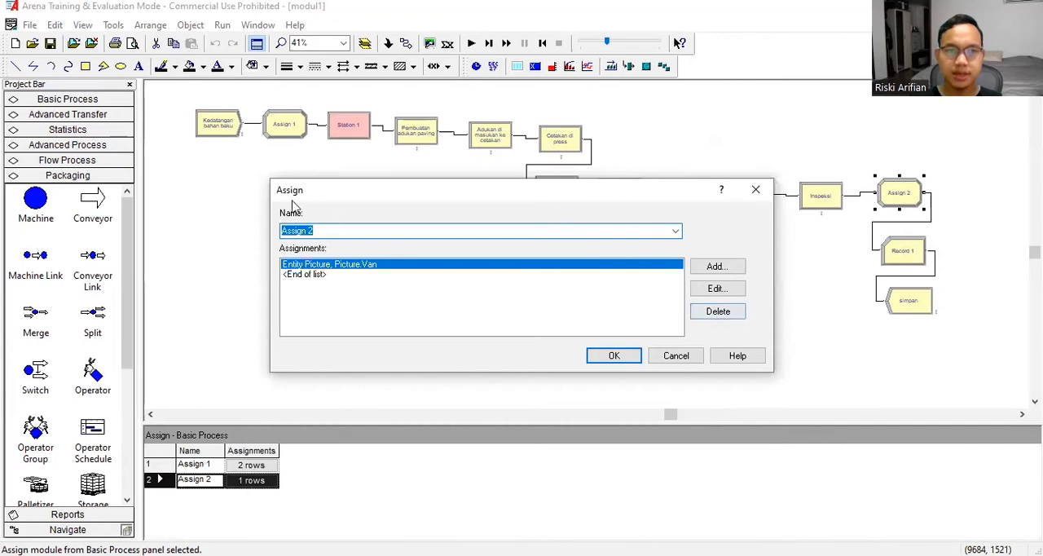
click(612, 356)
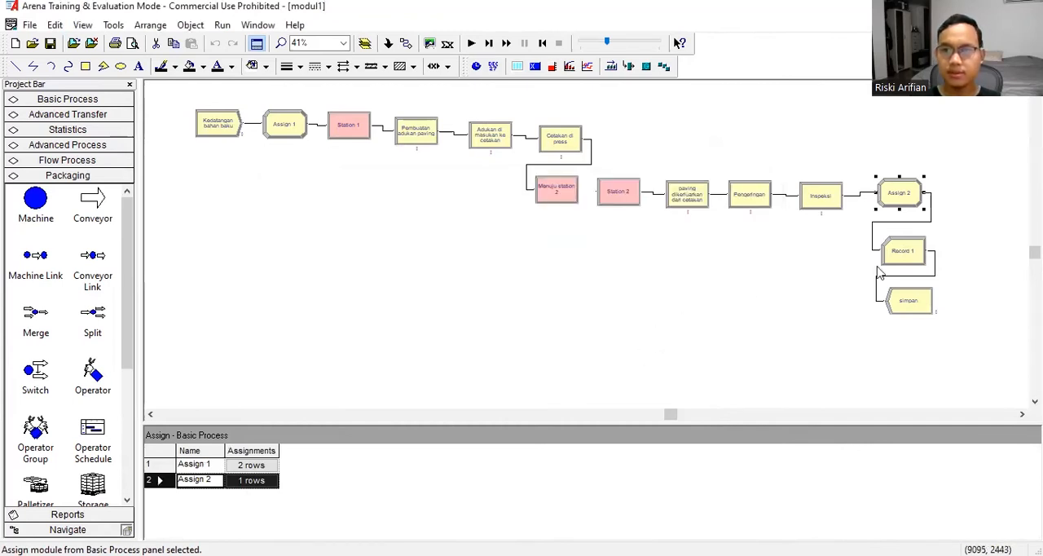
double_click(904, 263)
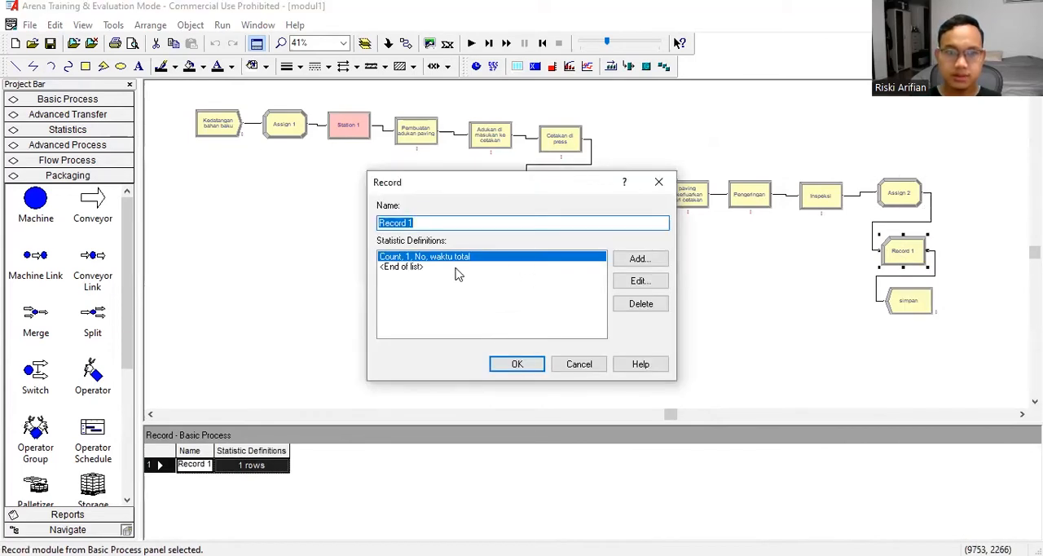
click(531, 372)
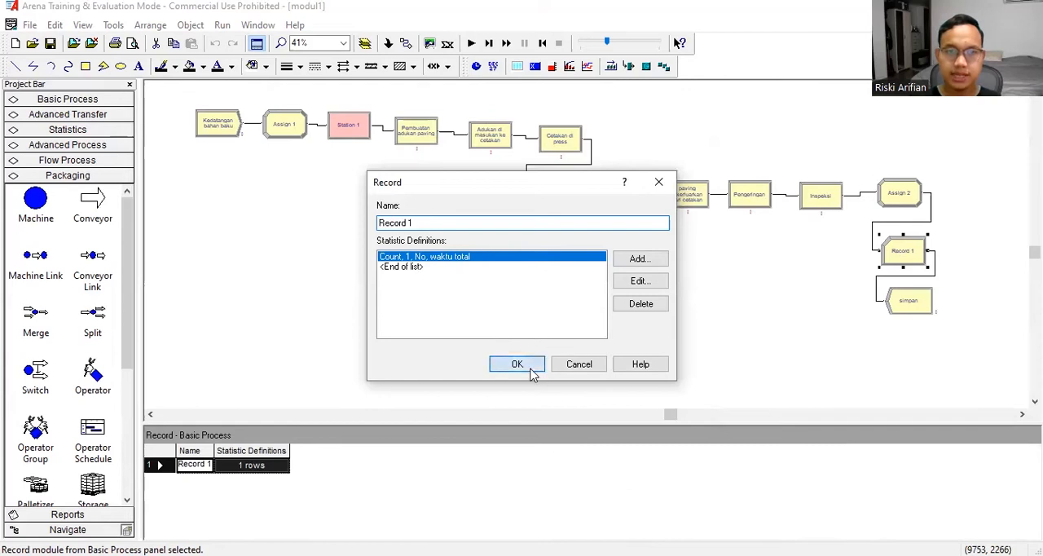
- Review the settings of the simpan Dispose module and look over the available simulation run commands
double_click(911, 305)
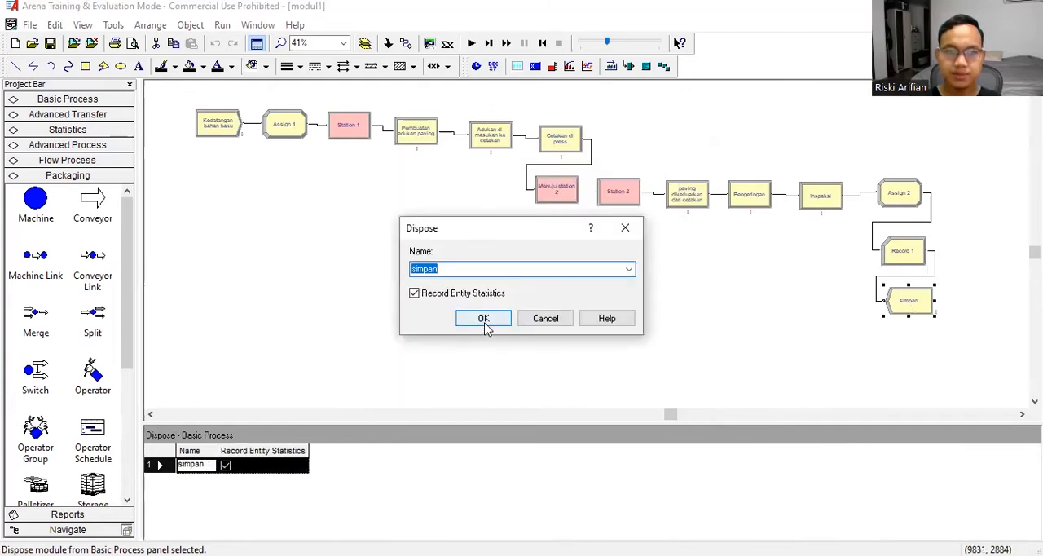
click(484, 322)
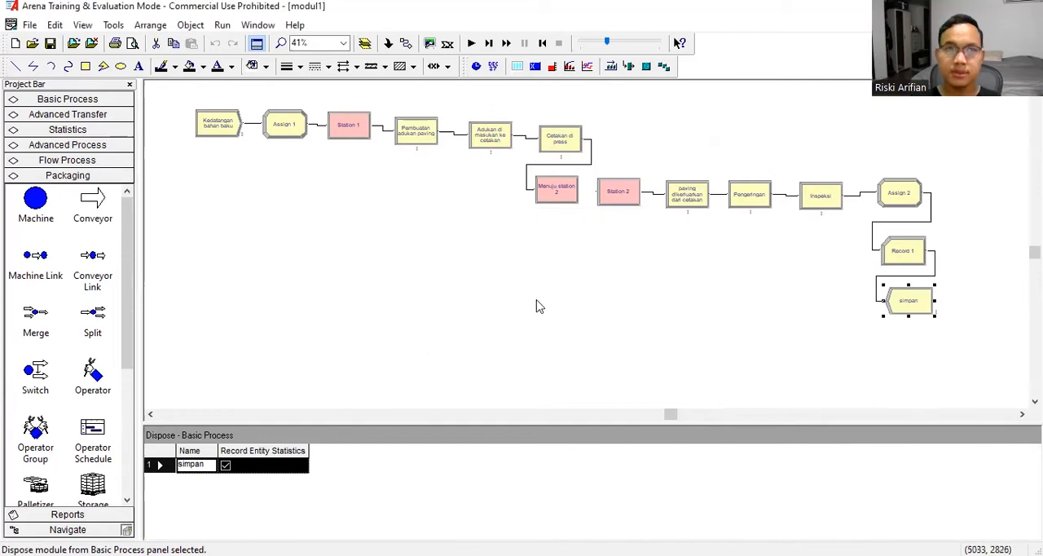
click(221, 27)
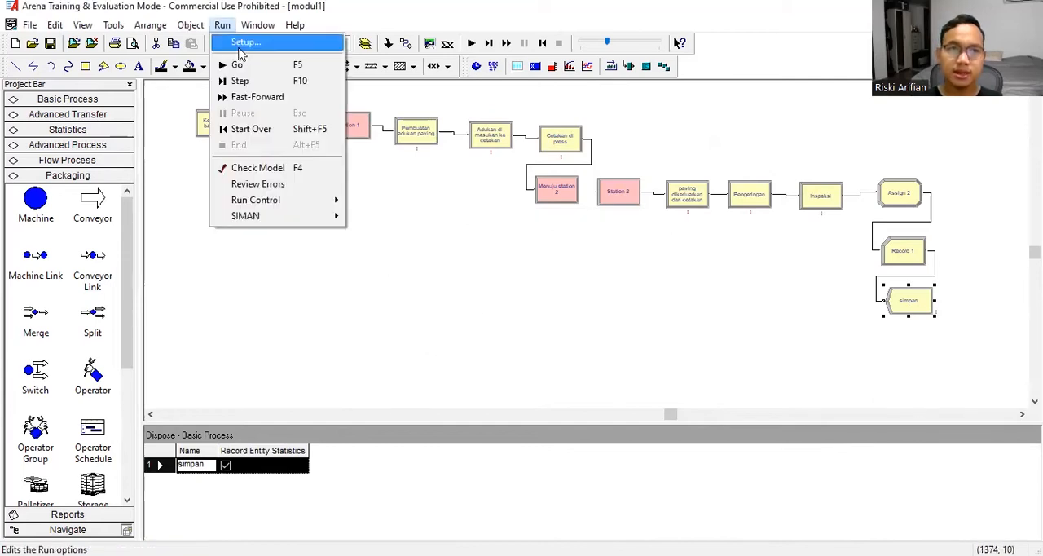
click(505, 258)
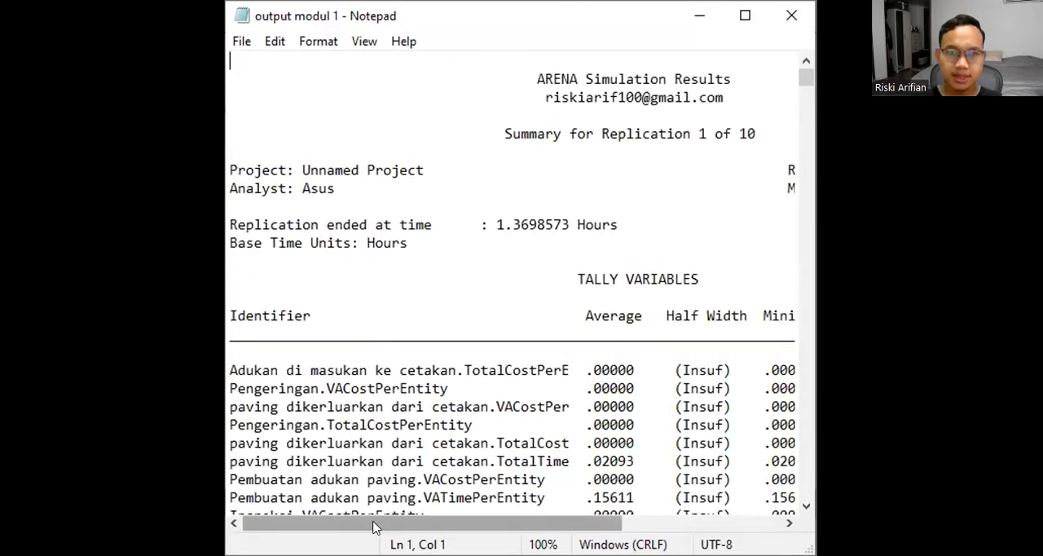
- Examine the tally, counter and output values per replication in the Notepad file output modul 1, then minimize it
drag(469, 524, 528, 526)
scroll(554, 226, down, 8)
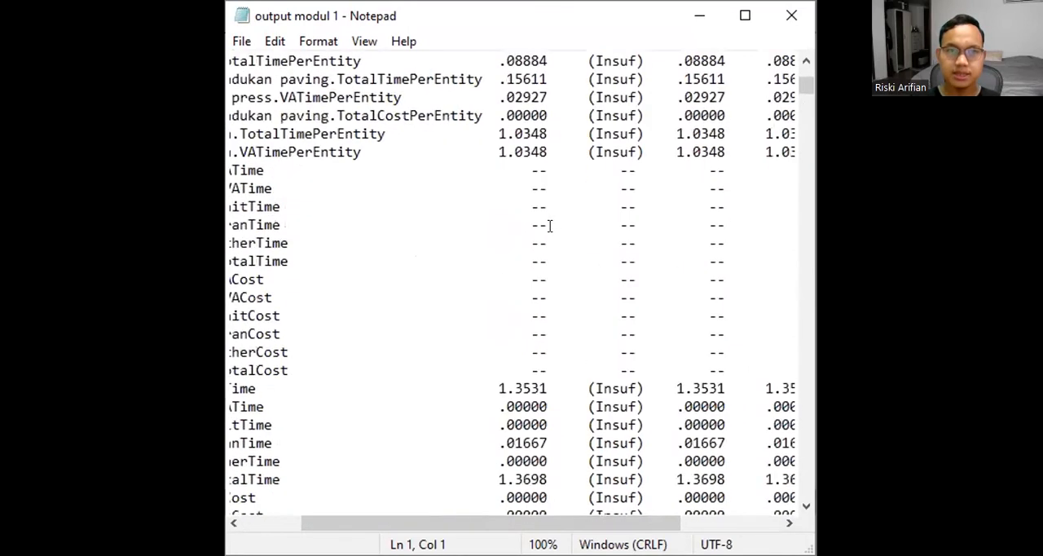
scroll(550, 226, down, 10)
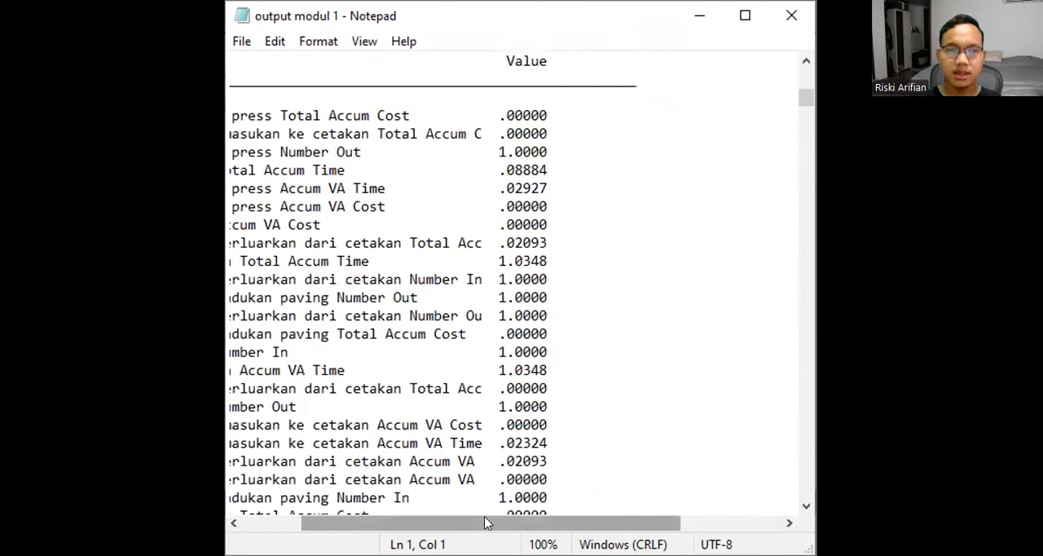
drag(484, 523, 452, 523)
scroll(526, 315, down, 15)
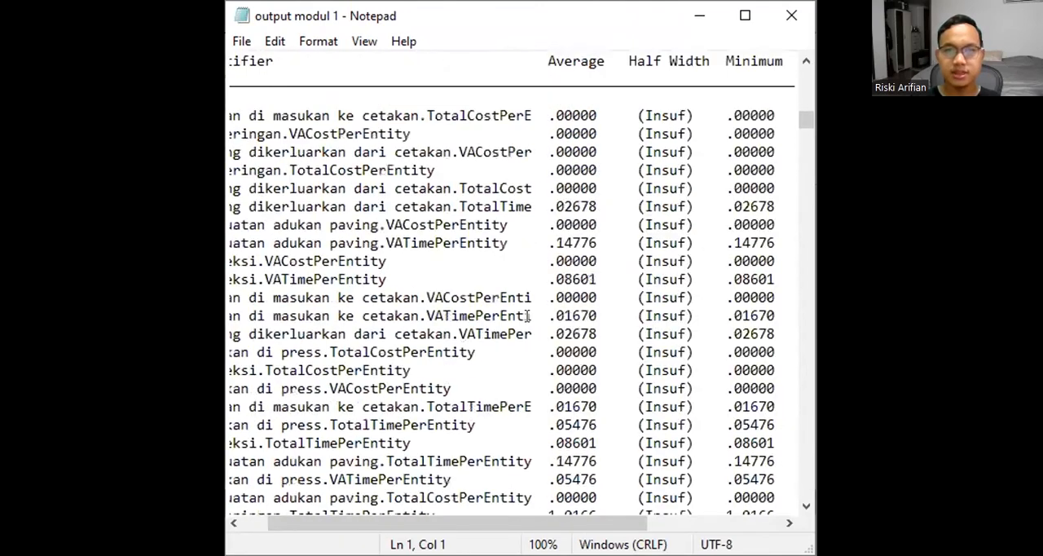
scroll(528, 315, up, 3)
scroll(529, 315, down, 20)
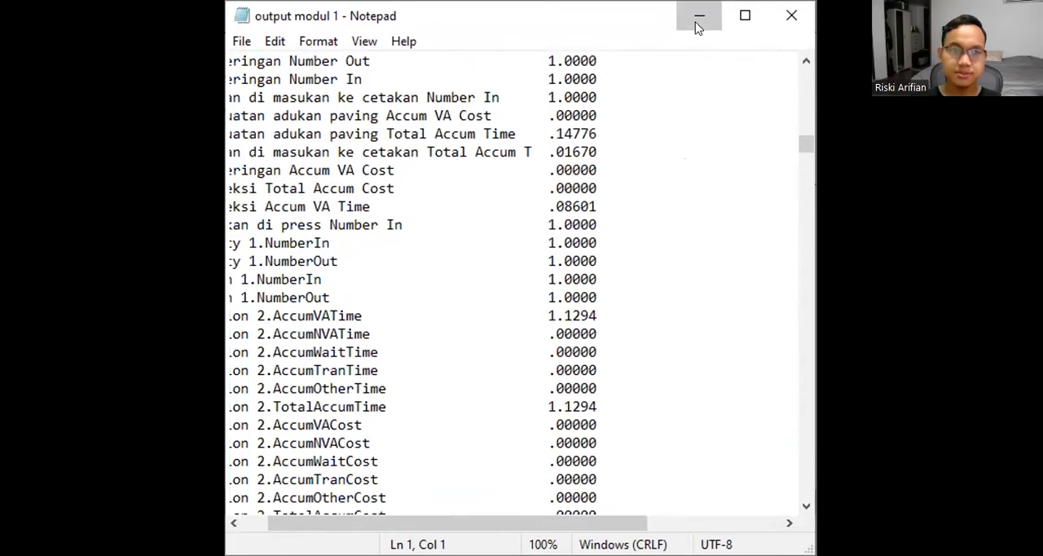
click(699, 16)
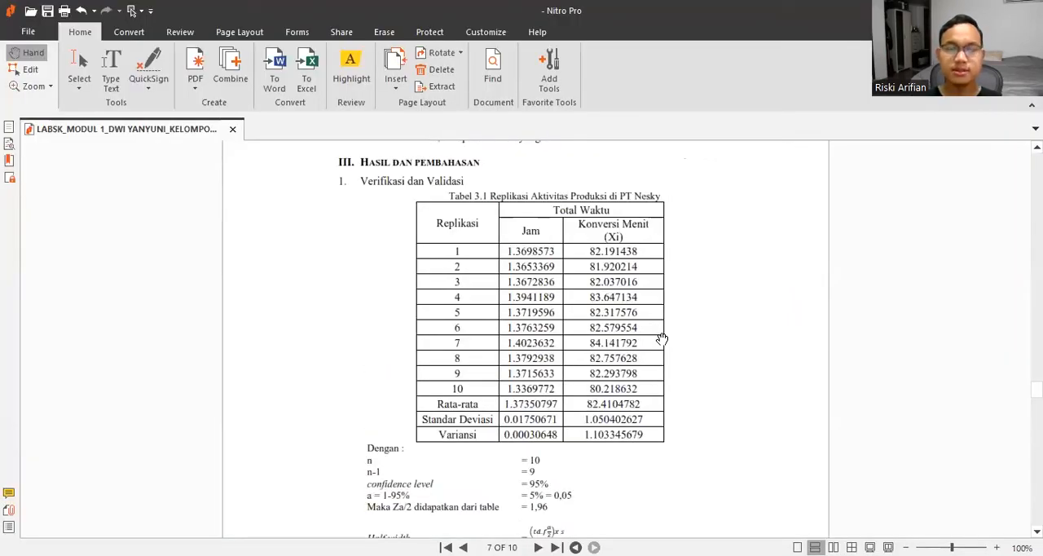
- Examine Table 3.1 in the Nitro Pro report, comparing the replication times in hours and minutes
scroll(668, 277, down, 3)
scroll(670, 276, up, 3)
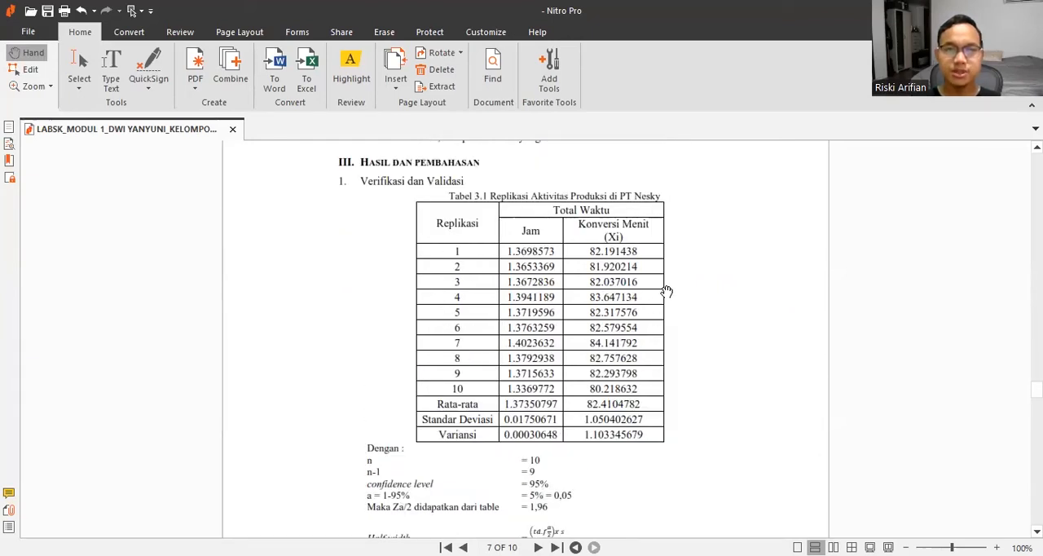
scroll(667, 291, down, 3)
scroll(667, 291, up, 3)
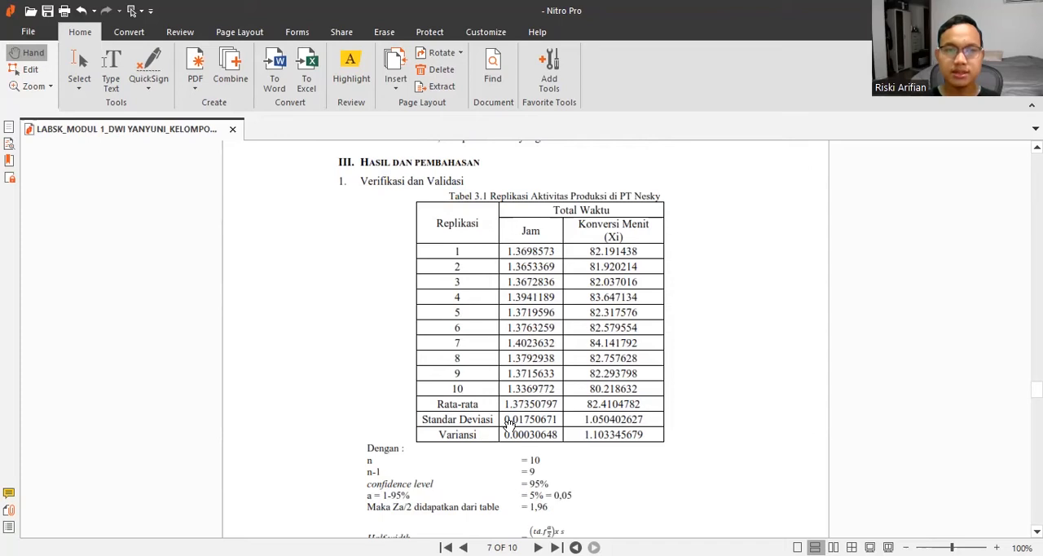
- Read the report's half width, Betha and n' calculations and continue through Tables 3.2 and 3.3
scroll(561, 377, down, 1)
scroll(561, 363, down, 1)
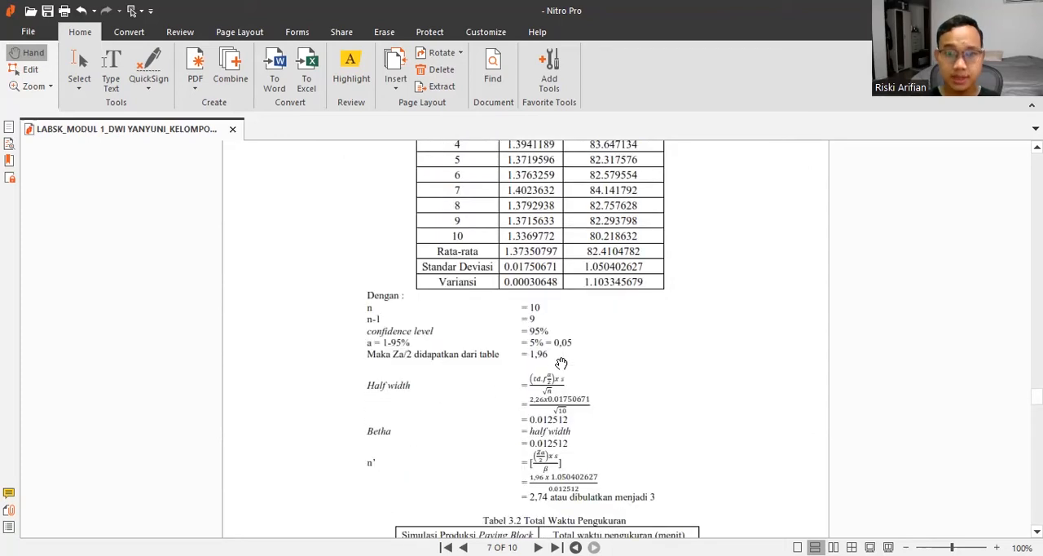
scroll(542, 304, down, 1)
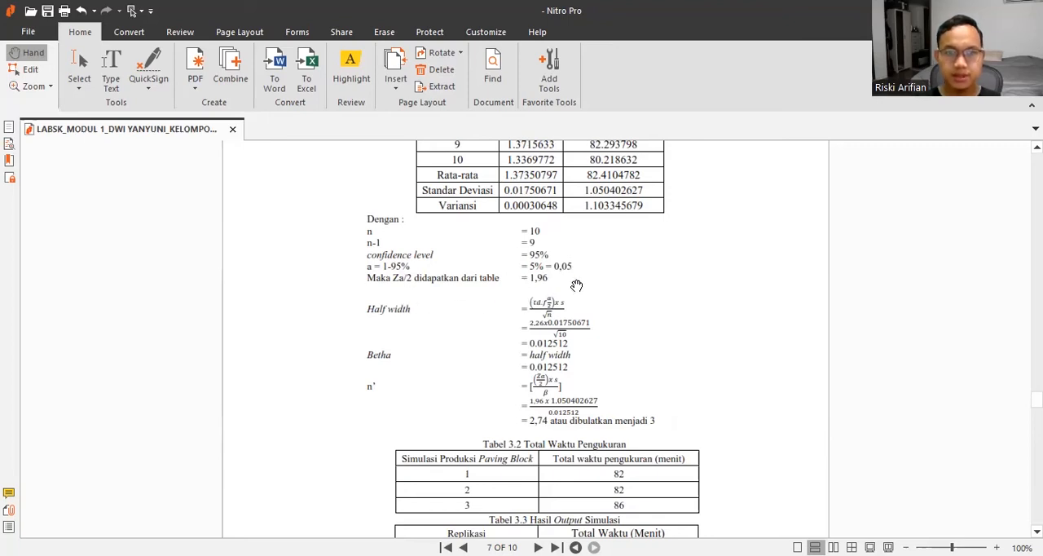
scroll(574, 285, down, 2)
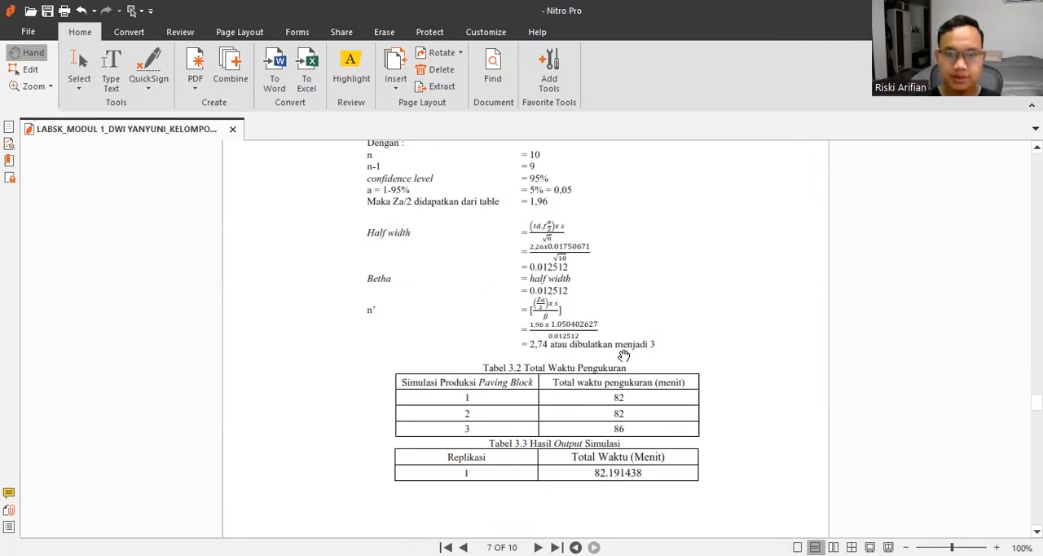
scroll(538, 307, down, 2)
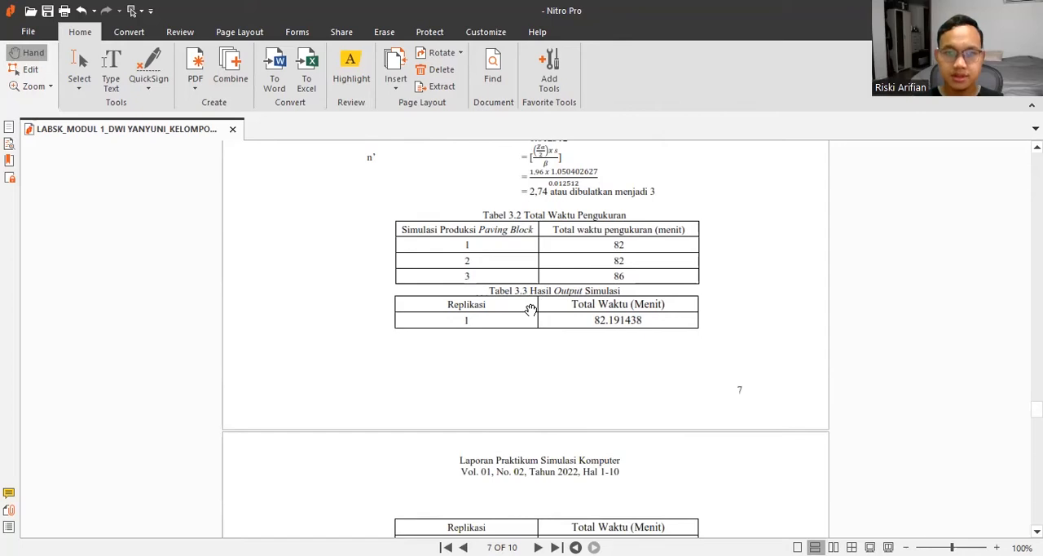